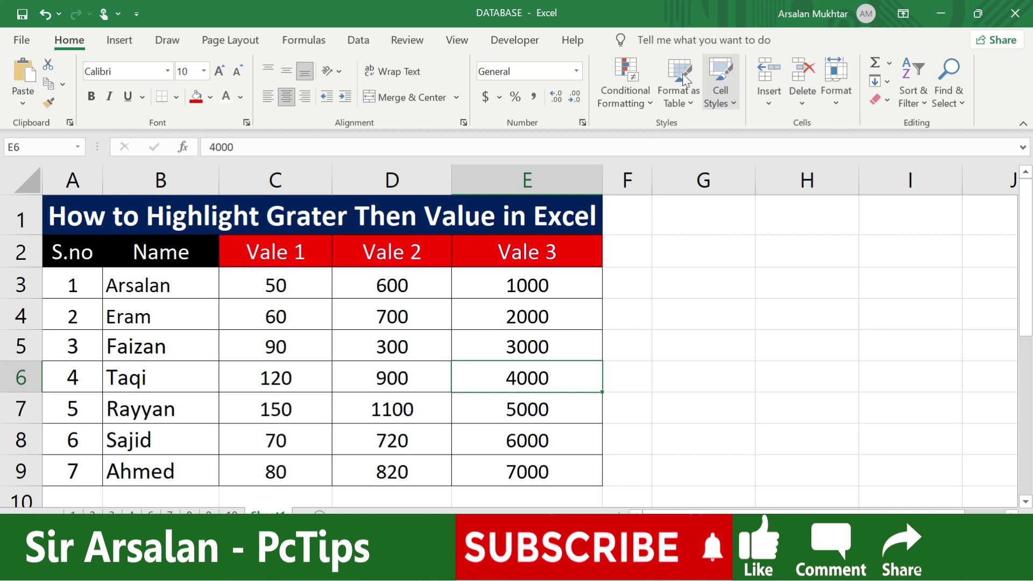
Step: Walk through the Vale 1 values in column C, from 60 and 90 down to 70 and 80
{"action": "left_click", "coordinate": [271, 168]}
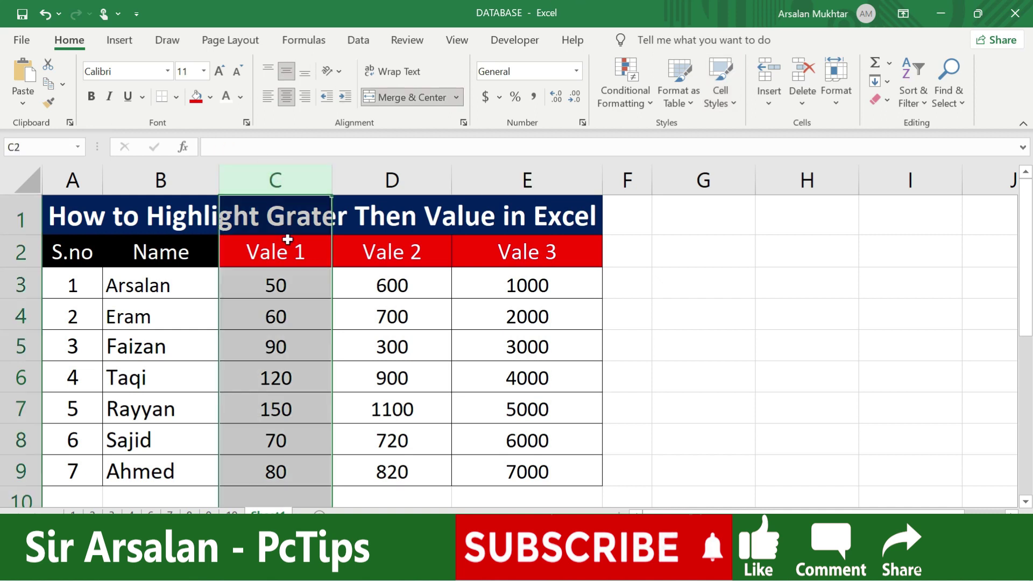
{"action": "left_click", "coordinate": [297, 284]}
{"action": "left_click", "coordinate": [291, 315]}
{"action": "left_click", "coordinate": [293, 344]}
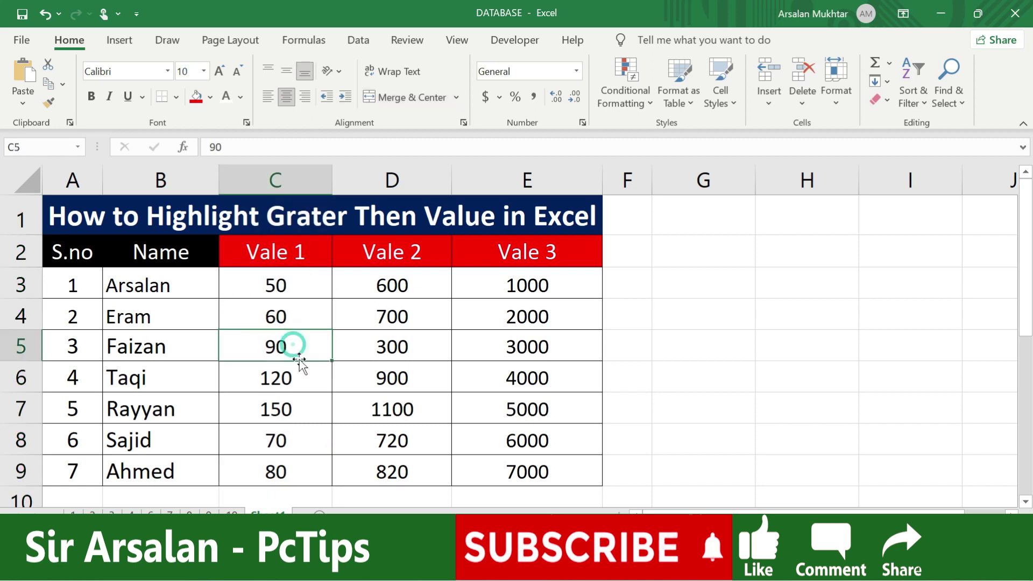
{"action": "left_click", "coordinate": [304, 383]}
{"action": "left_click", "coordinate": [305, 412]}
{"action": "left_click", "coordinate": [307, 449]}
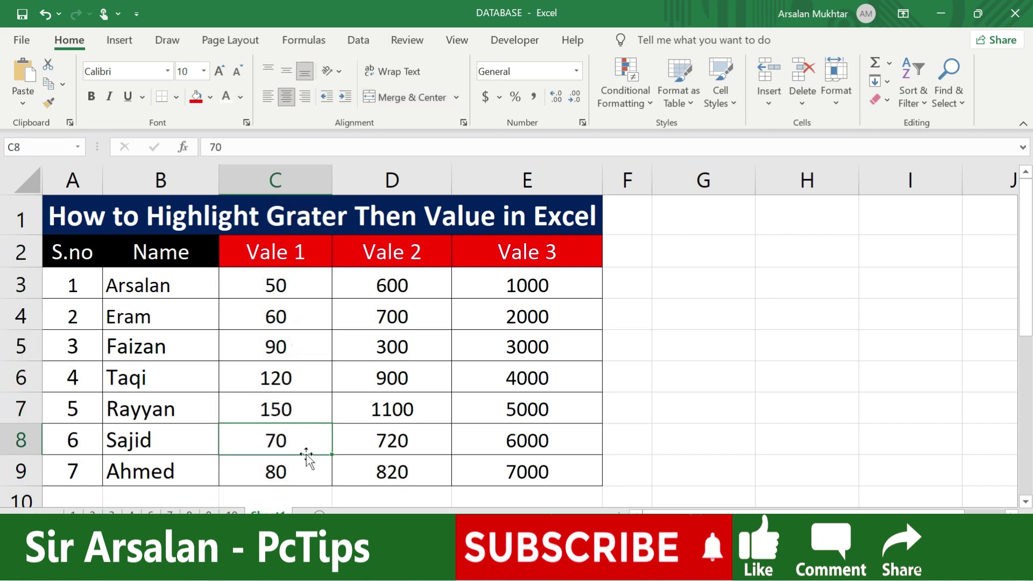
{"action": "left_click", "coordinate": [307, 469]}
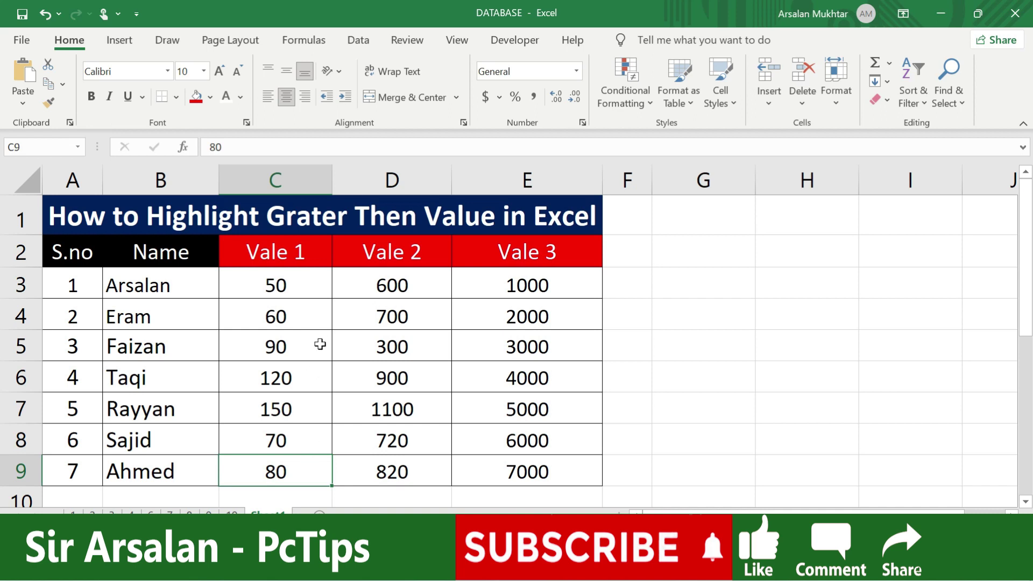
{"action": "left_click", "coordinate": [305, 311]}
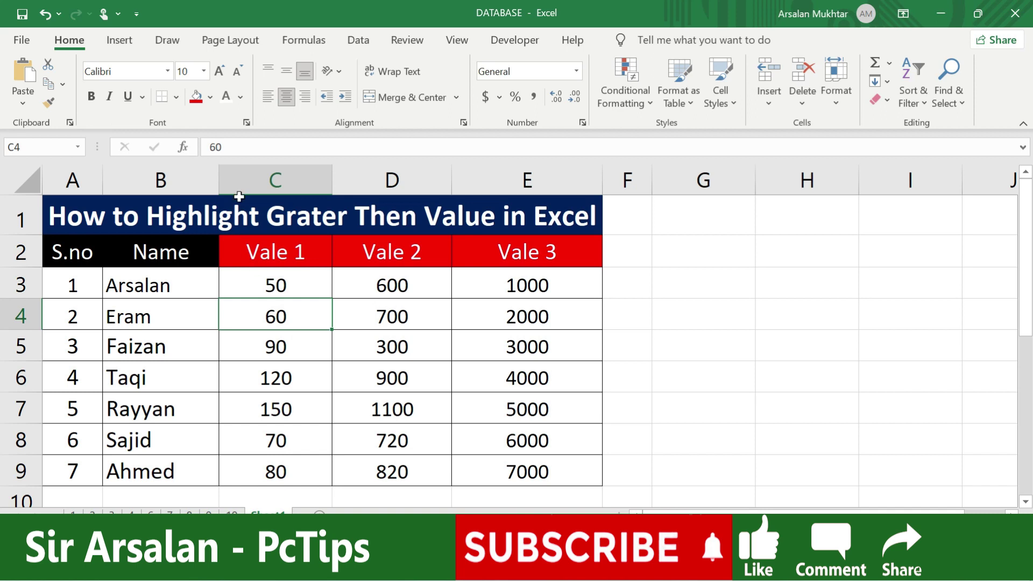
Step: Select the Vale 1 values C3:C9 and open the Conditional Formatting menu
{"action": "left_click", "coordinate": [298, 179]}
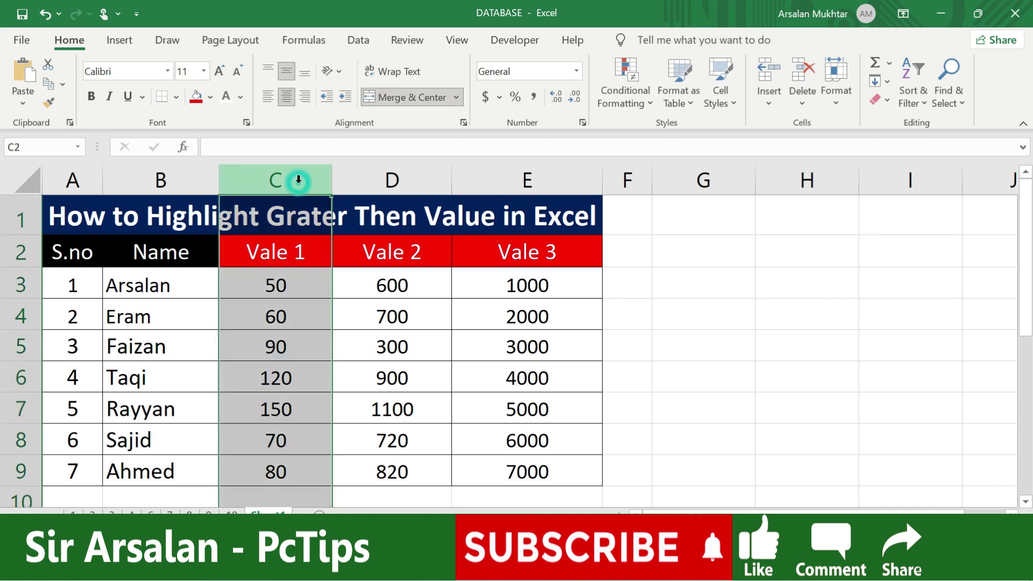
{"action": "left_click", "coordinate": [356, 332]}
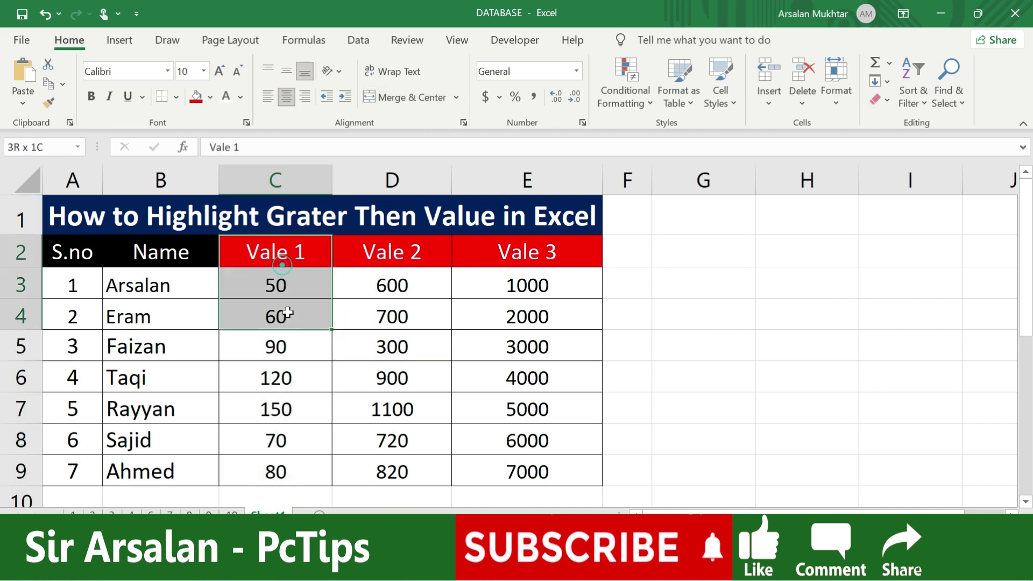
{"action": "left_click_drag", "start_coordinate": [297, 282], "coordinate": [286, 468]}
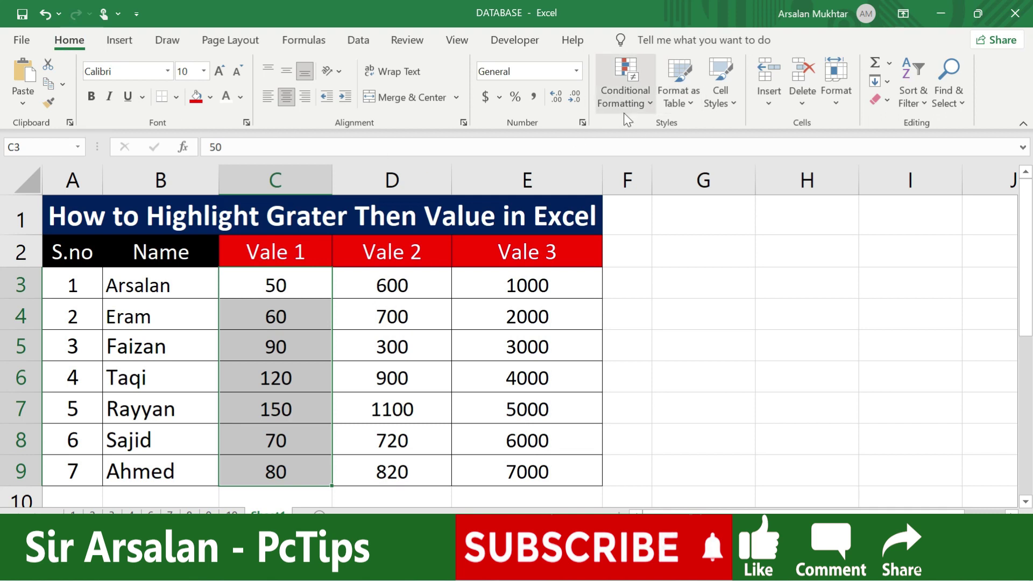
{"action": "left_click", "coordinate": [622, 95]}
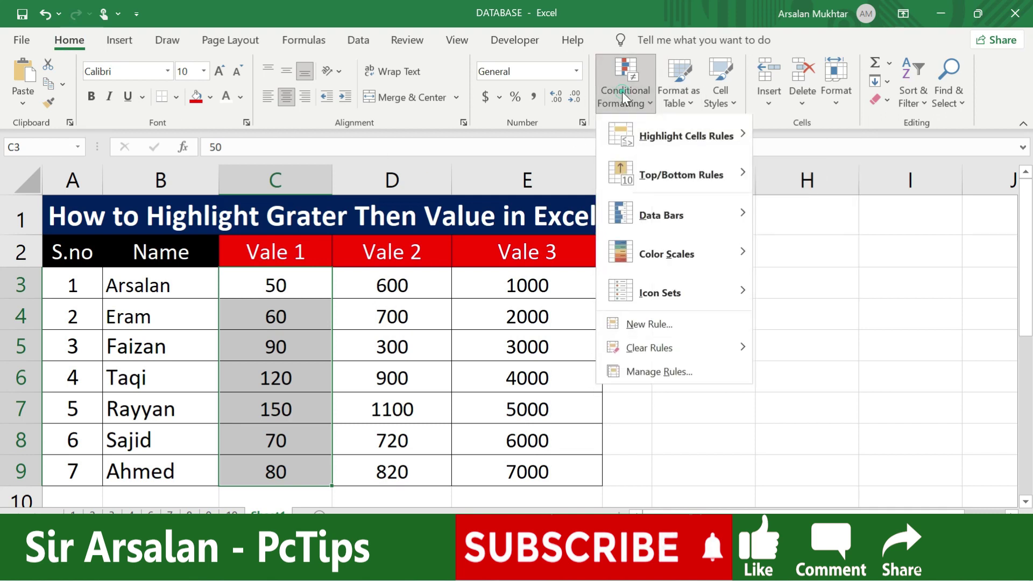
{"action": "mouse_move", "coordinate": [685, 137]}
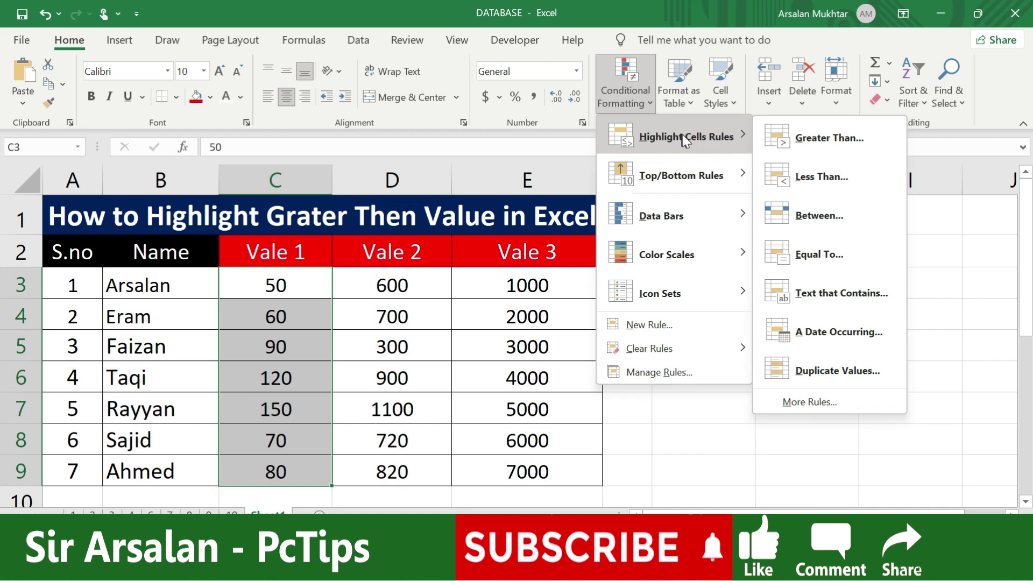
Step: Apply a Greater Than 60 rule to C3:C9 with Light Red Fill with Dark Red Text
{"action": "left_click", "coordinate": [843, 137]}
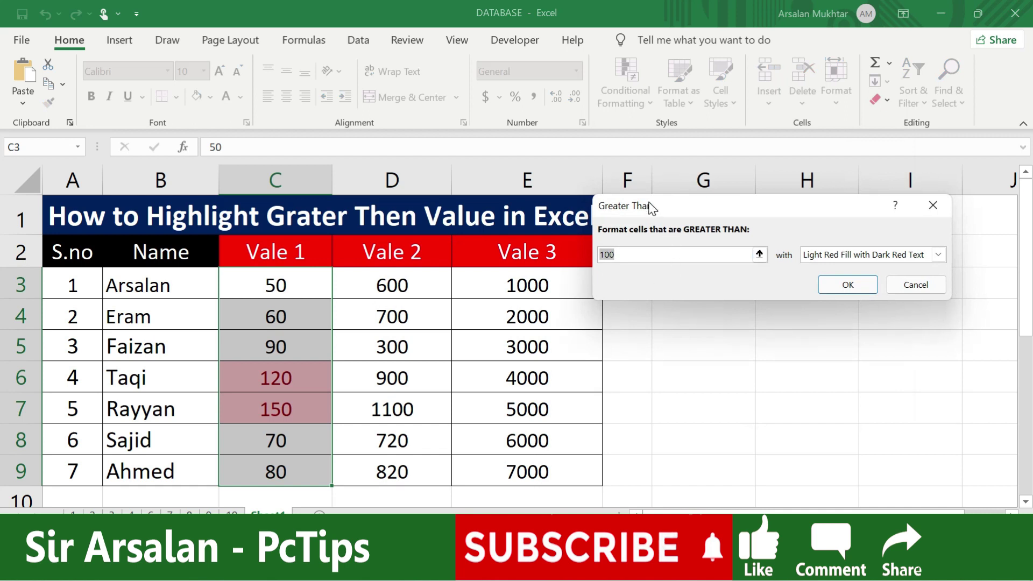
{"action": "left_click_drag", "start_coordinate": [653, 207], "coordinate": [647, 231]}
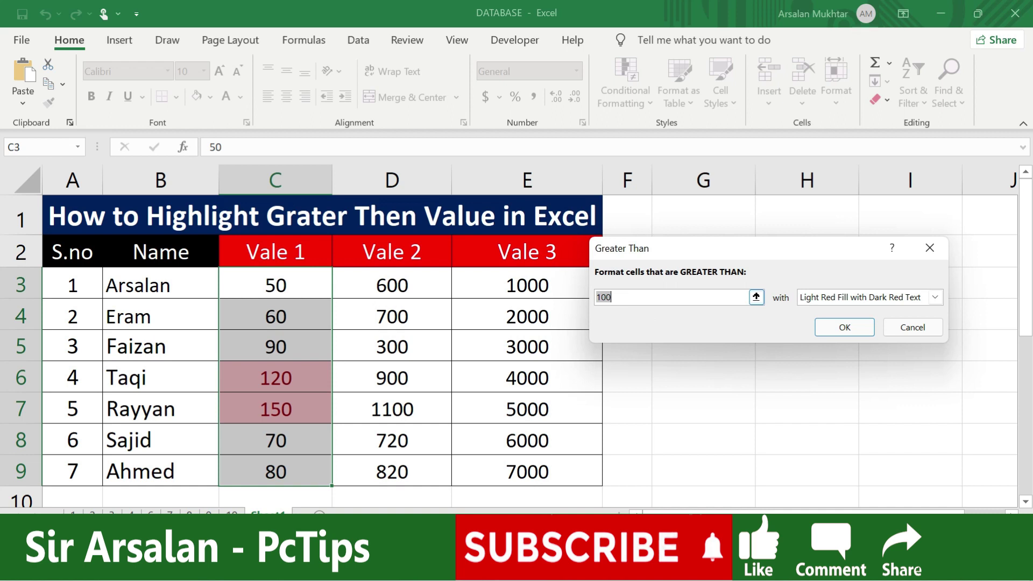
{"action": "key", "text": "BackSpace"}
{"action": "type", "text": "60"}
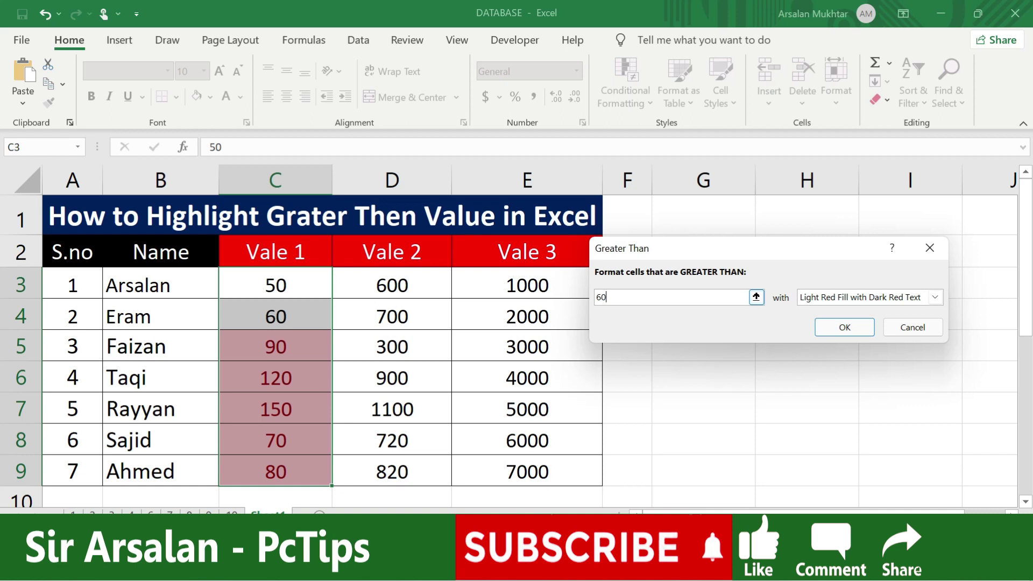
{"action": "left_click", "coordinate": [842, 326]}
Step: Check the new Vale 1 highlighting by deselecting and reselecting C3:C9
{"action": "left_click", "coordinate": [211, 310]}
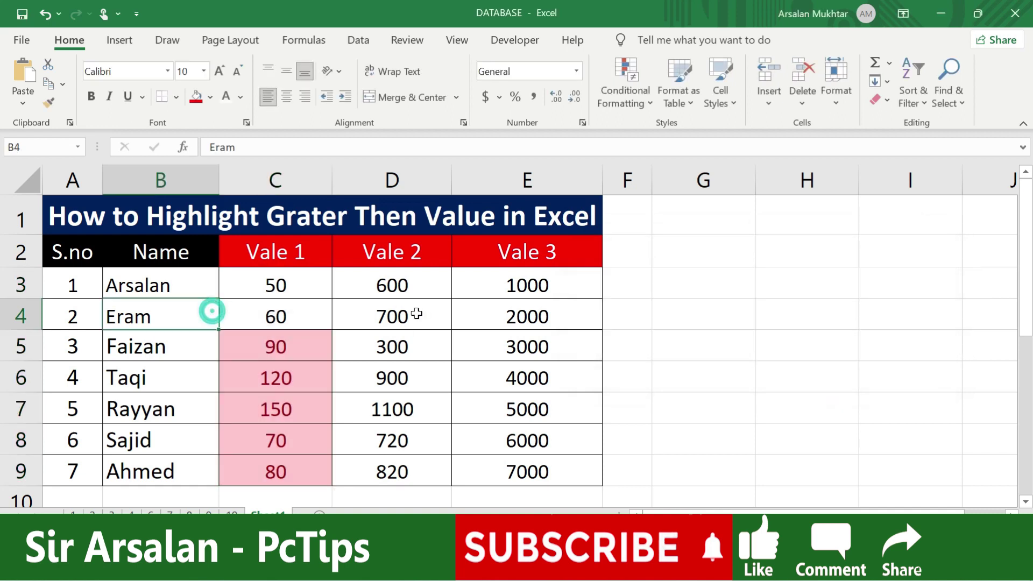
{"action": "left_click_drag", "start_coordinate": [276, 281], "coordinate": [282, 317]}
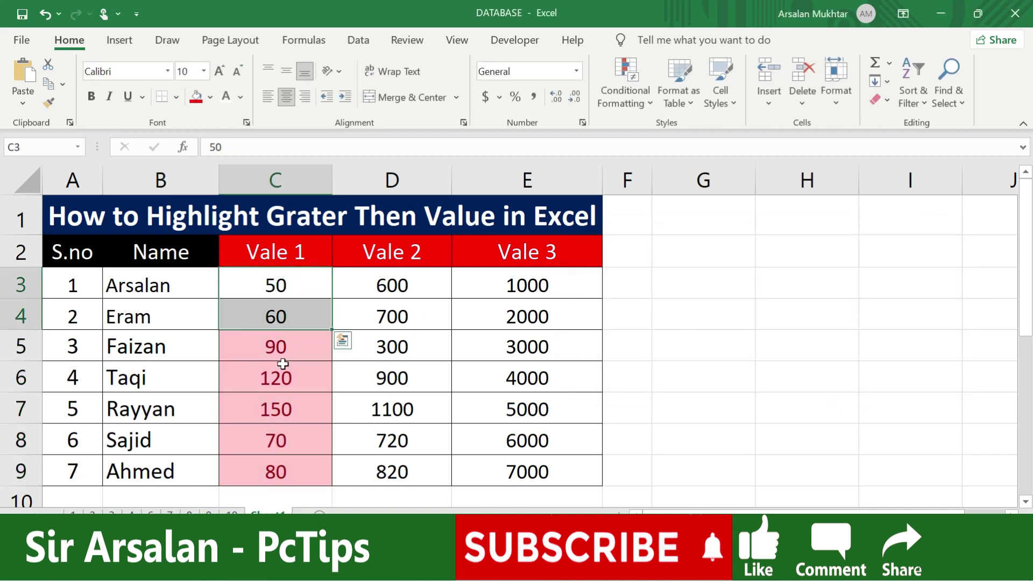
{"action": "left_click_drag", "start_coordinate": [279, 409], "coordinate": [293, 376]}
{"action": "left_click", "coordinate": [305, 170]}
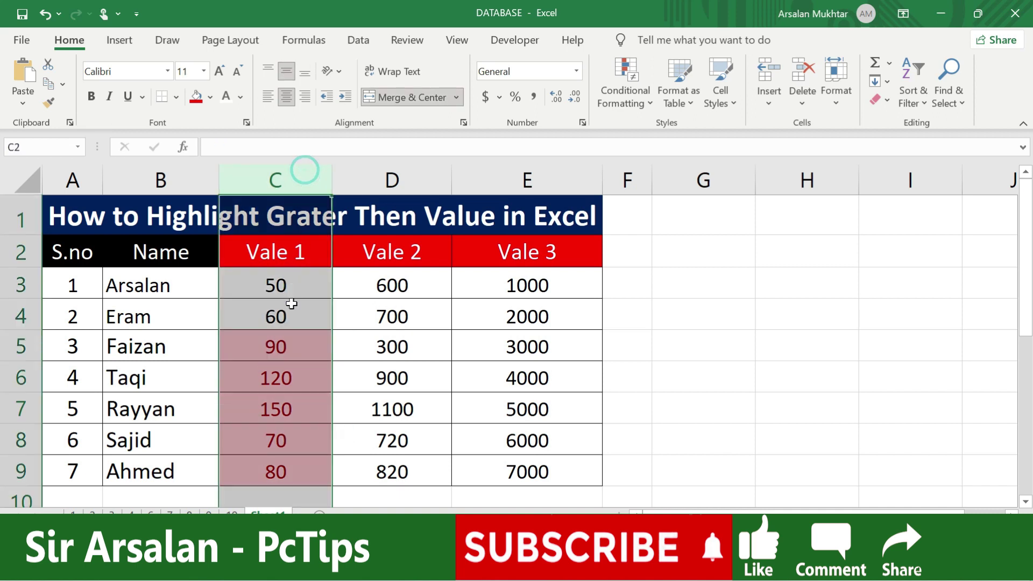
{"action": "left_click_drag", "start_coordinate": [293, 275], "coordinate": [288, 477]}
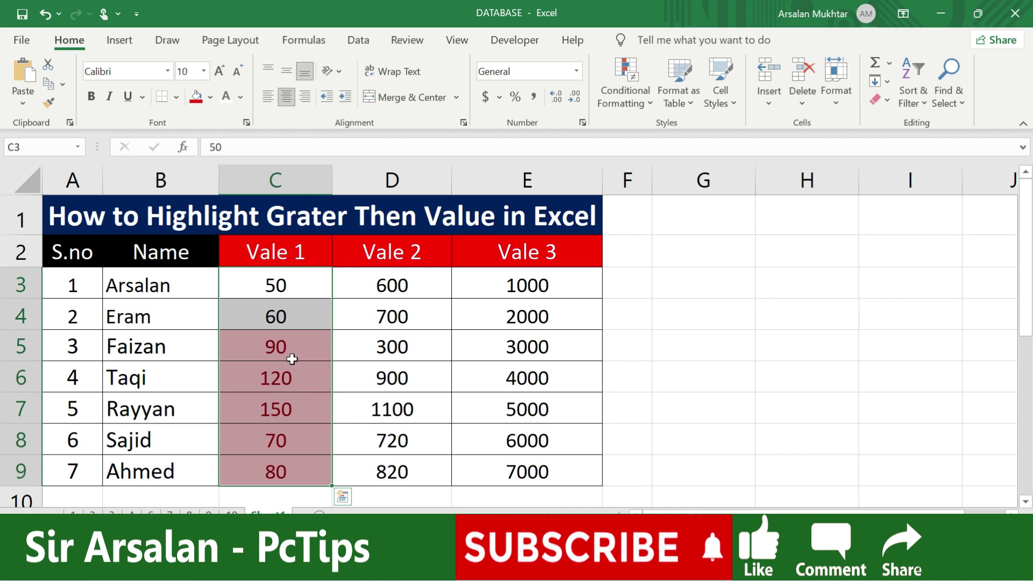
{"action": "left_click", "coordinate": [381, 331]}
Step: Select the Vale 2 values D3:D9 and start a Greater Than highlight rule
{"action": "left_click", "coordinate": [414, 171]}
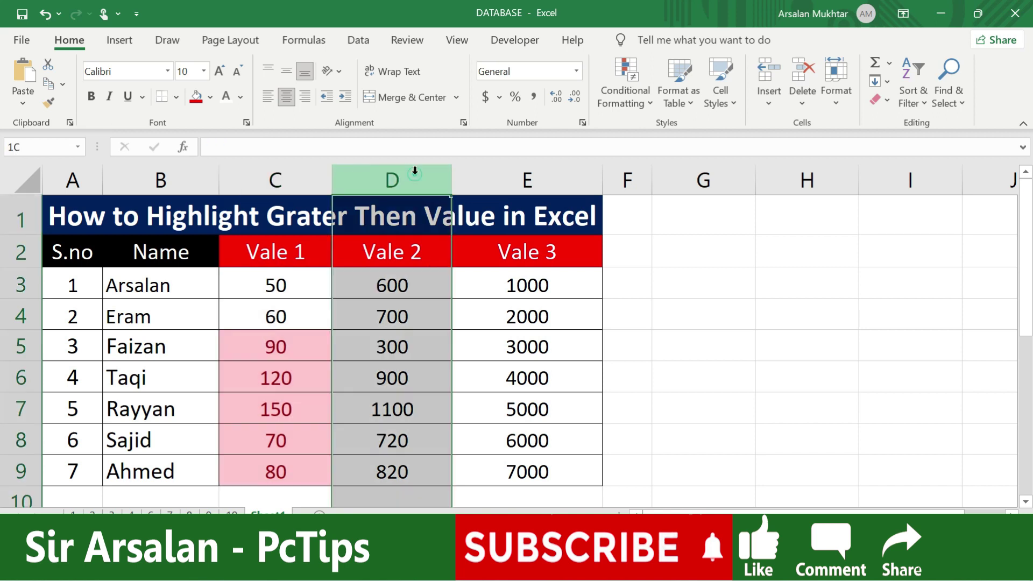
{"action": "left_click", "coordinate": [537, 341]}
{"action": "left_click_drag", "start_coordinate": [402, 281], "coordinate": [405, 473]}
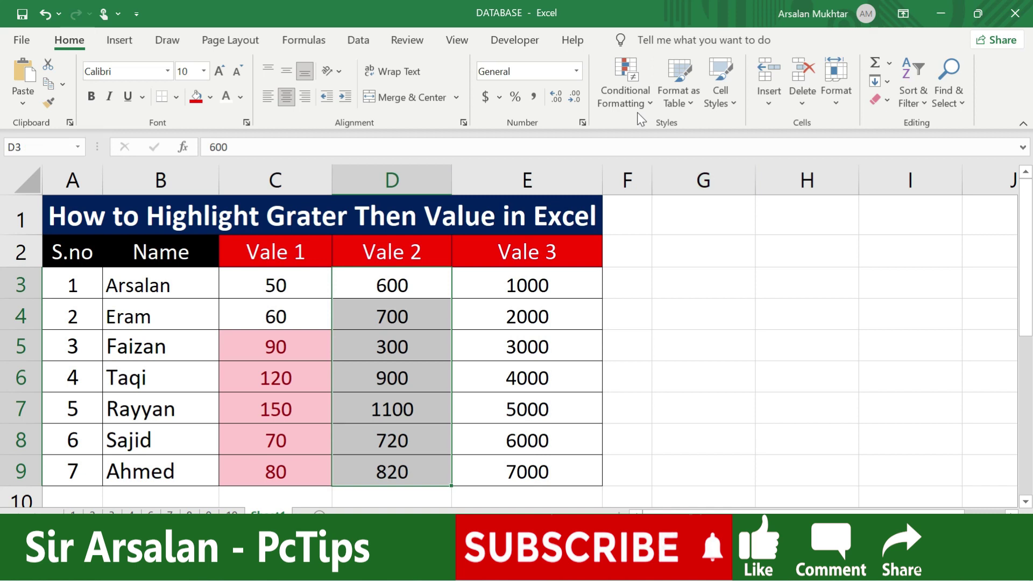
{"action": "left_click", "coordinate": [625, 80]}
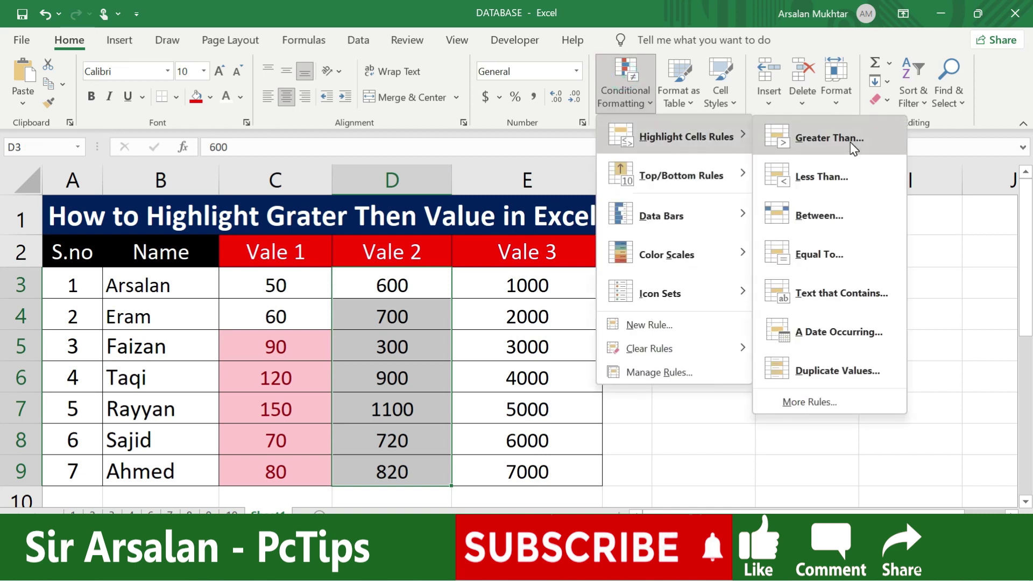
{"action": "left_click", "coordinate": [850, 145]}
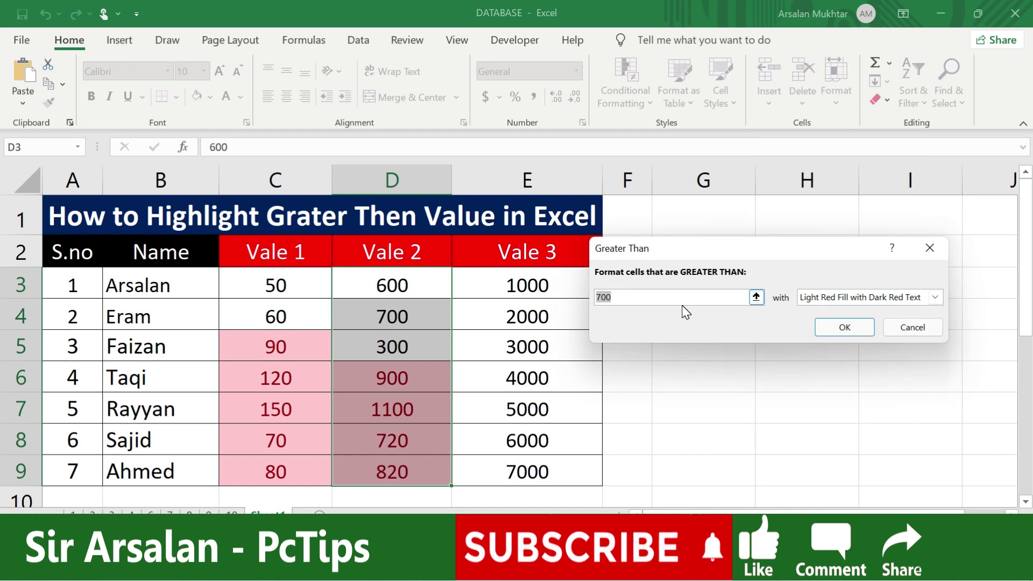
Step: Set the Vale 2 threshold to 900 with Green Fill with Dark Green Text and apply it
{"action": "key", "text": "BackSpace"}
{"action": "type", "text": "9"}
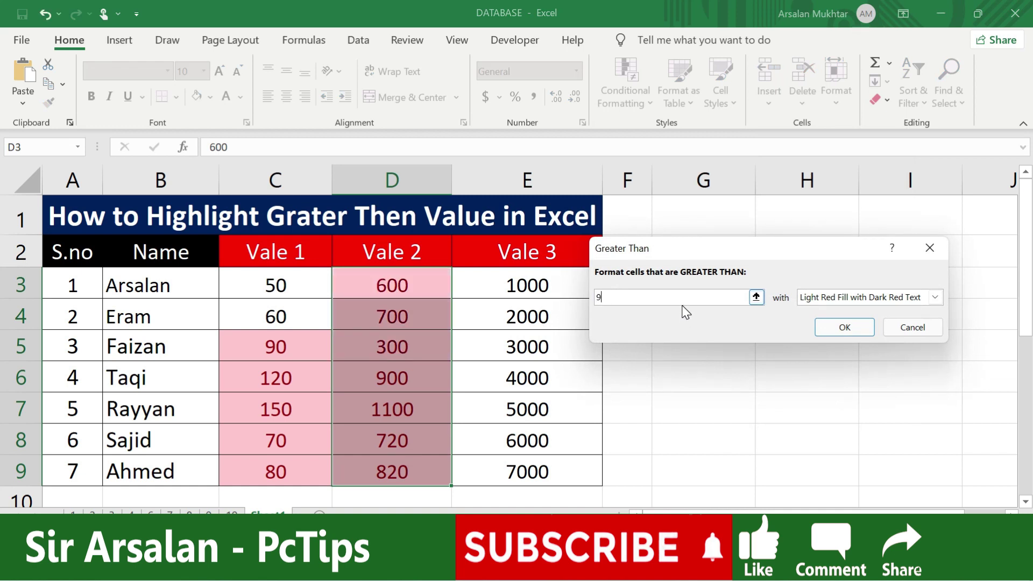
{"action": "type", "text": "00"}
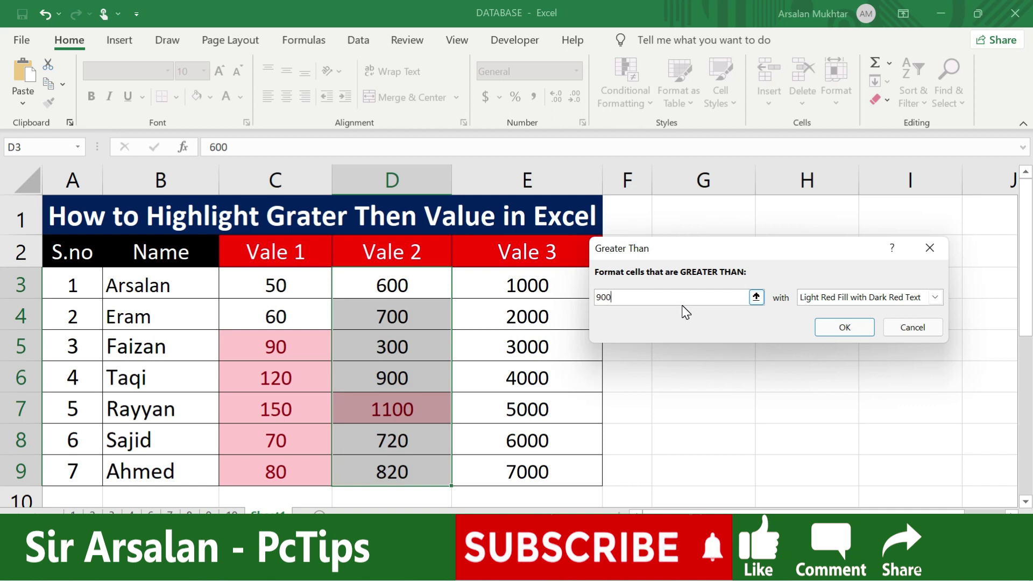
{"action": "left_click", "coordinate": [933, 297]}
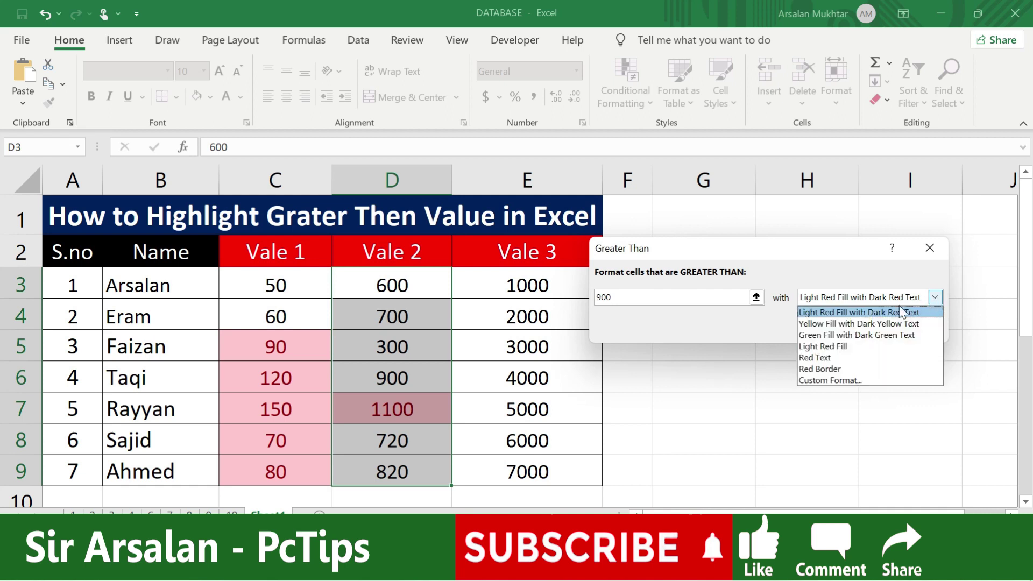
{"action": "left_click", "coordinate": [857, 335]}
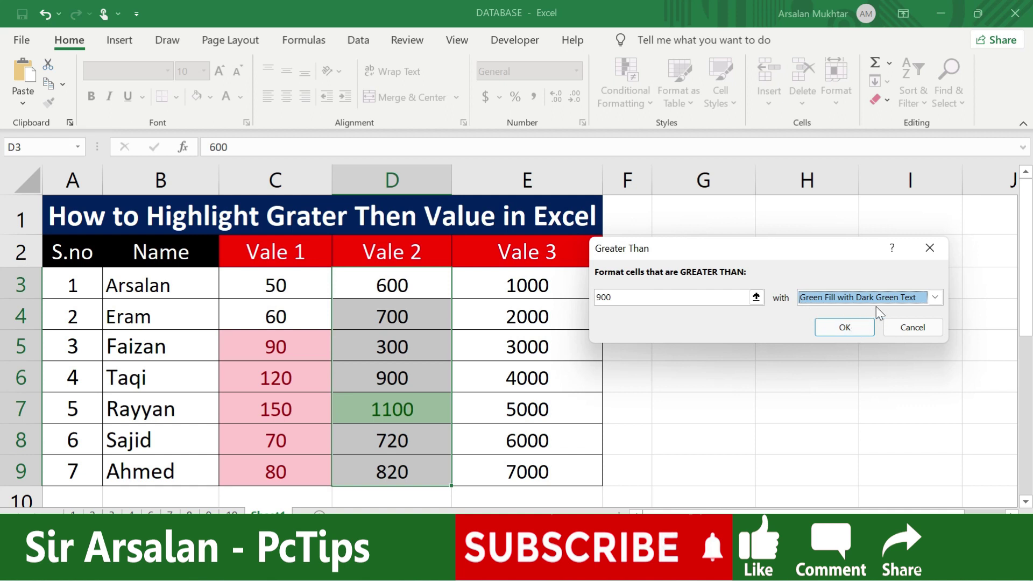
{"action": "left_click", "coordinate": [935, 298]}
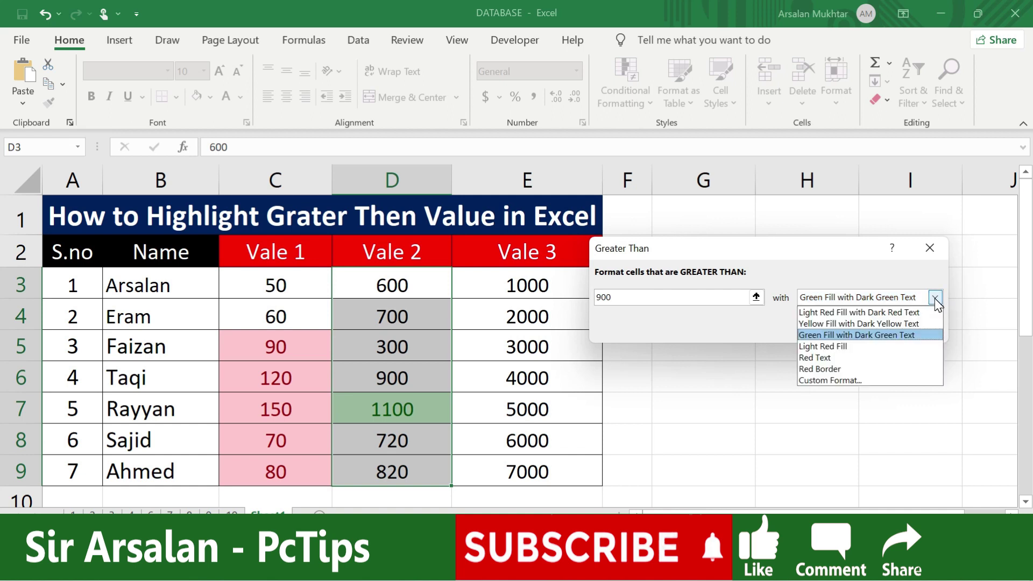
{"action": "left_click", "coordinate": [847, 336]}
{"action": "left_click", "coordinate": [845, 328]}
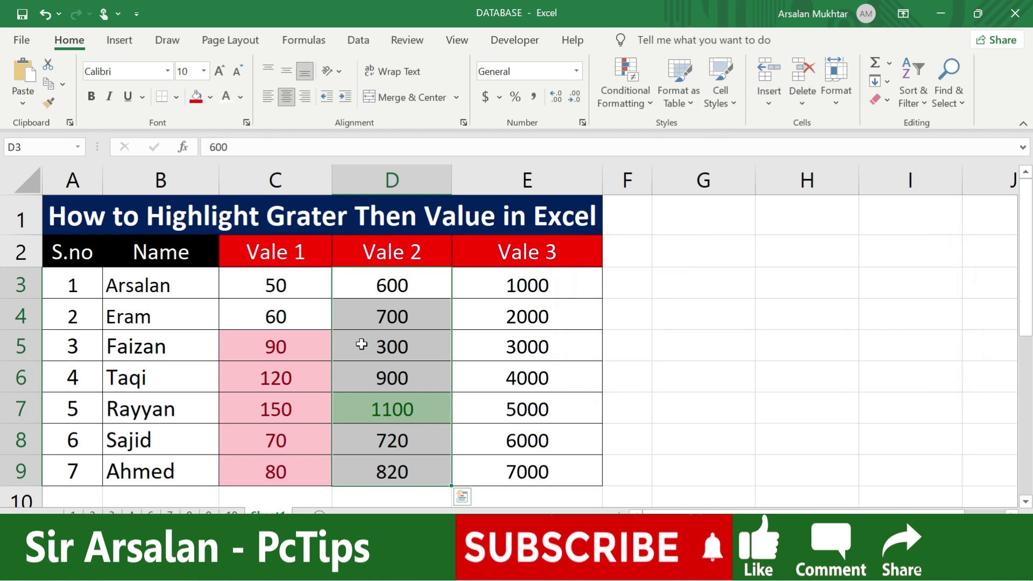
Step: Enter 1200 in D5 to see it turn green, then replace it with 400
{"action": "left_click", "coordinate": [417, 335]}
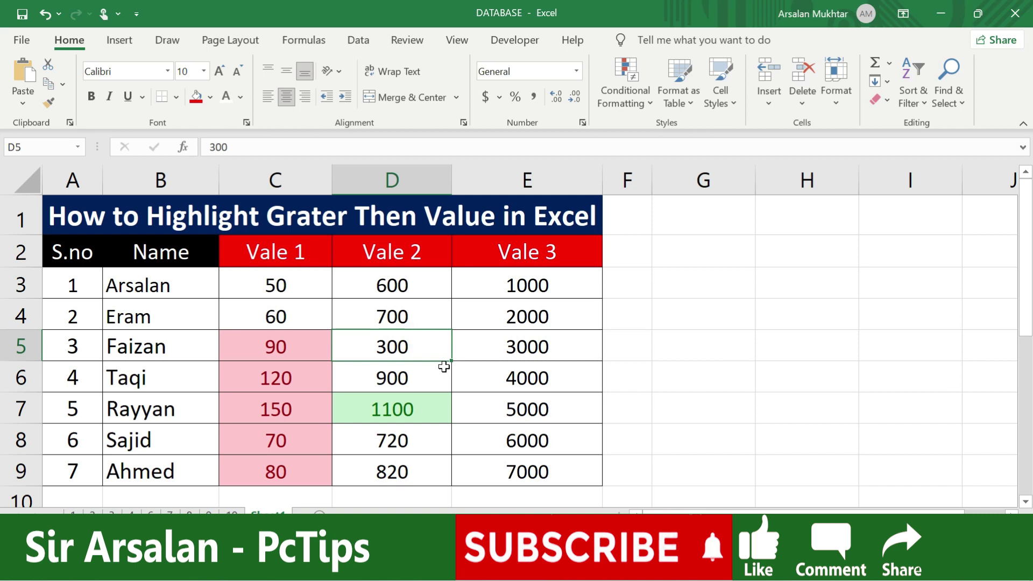
{"action": "type", "text": "1200"}
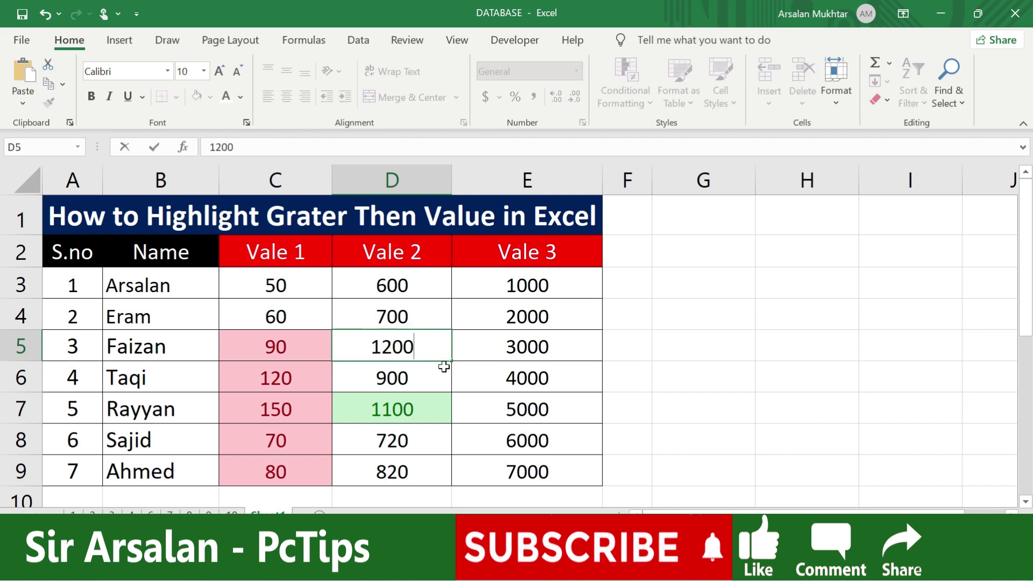
{"action": "key", "text": "ctrl+Return"}
{"action": "key", "text": "Right"}
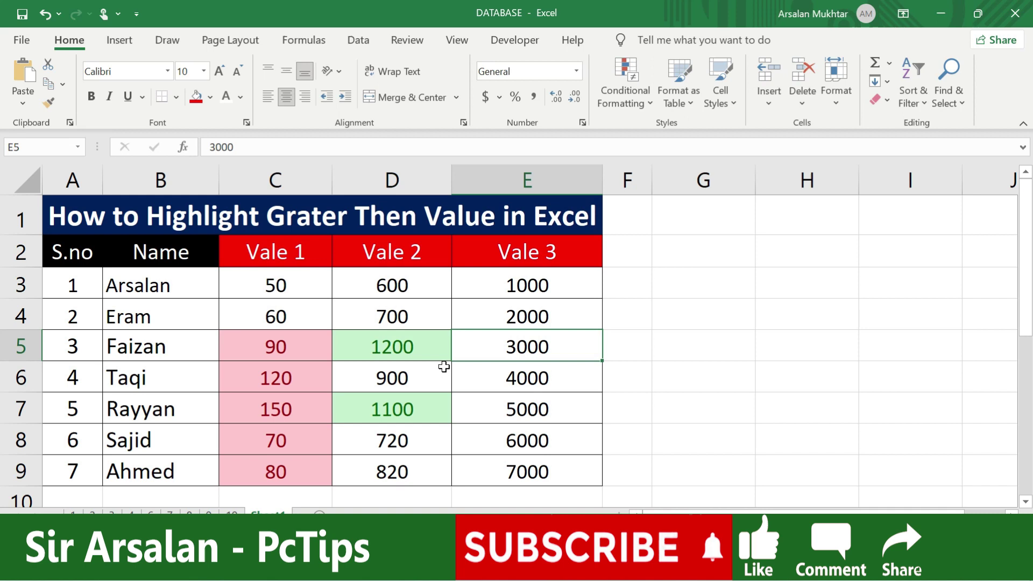
{"action": "key", "text": "Left"}
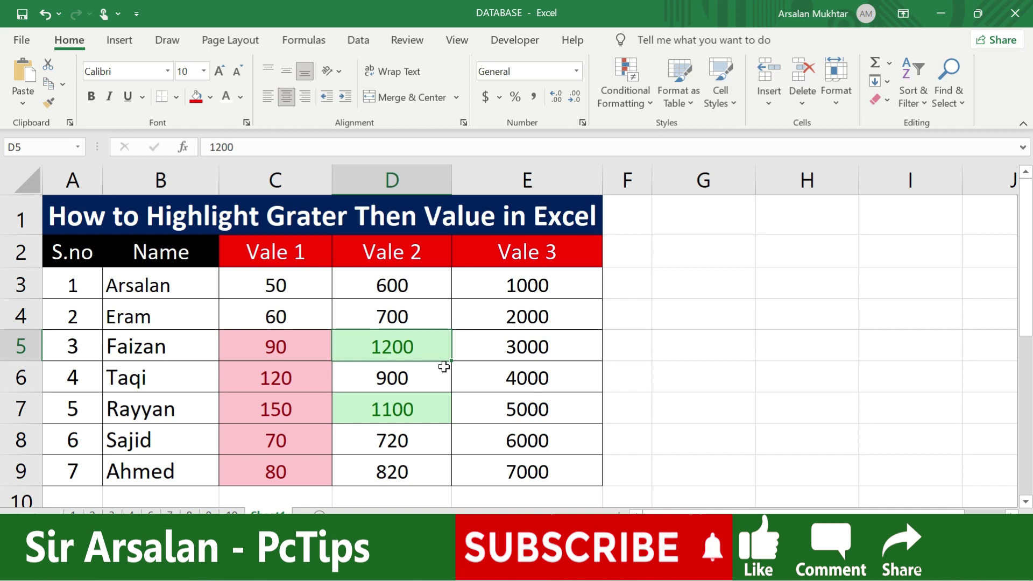
{"action": "type", "text": "400"}
{"action": "key", "text": "Return"}
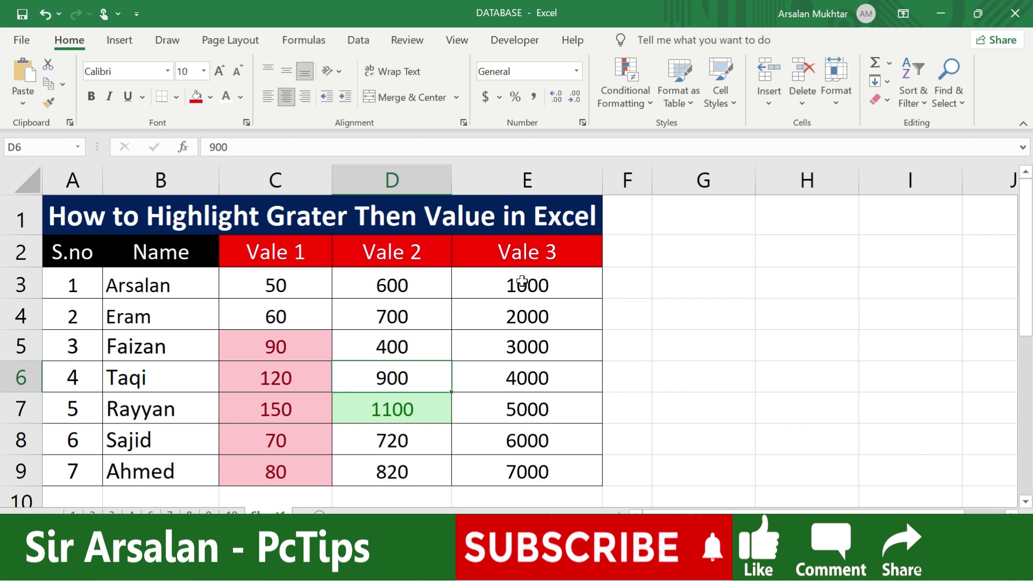
Step: Select the Vale 3 range E3:E9 and open the Conditional Formatting menu
{"action": "left_click_drag", "start_coordinate": [522, 280], "coordinate": [526, 462]}
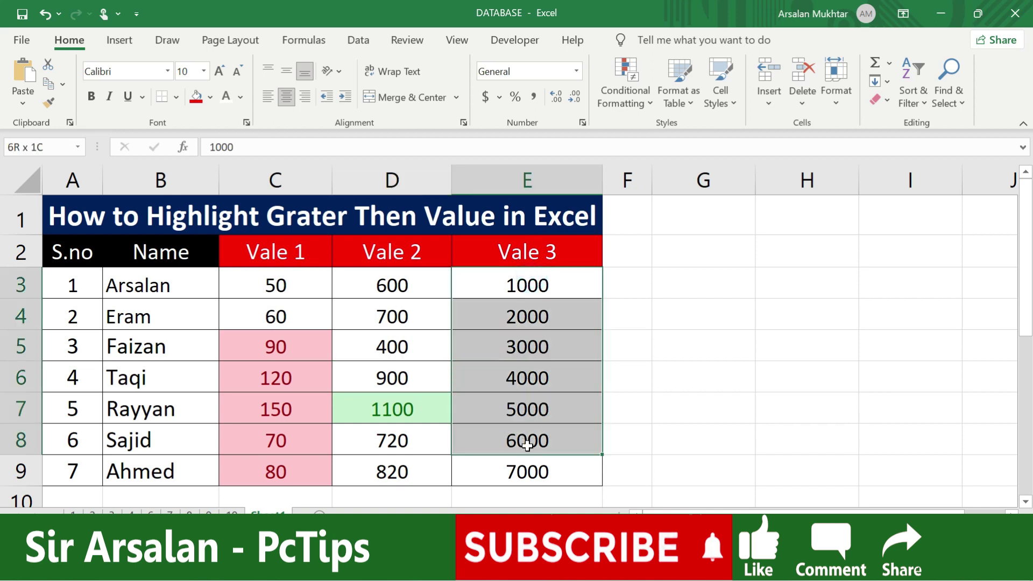
{"action": "left_click", "coordinate": [560, 351]}
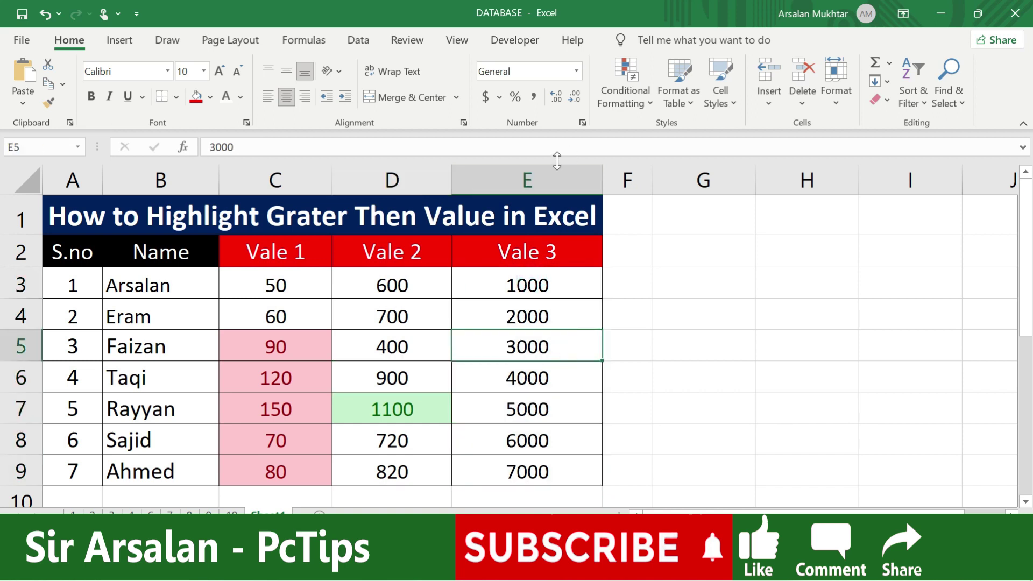
{"action": "left_click", "coordinate": [542, 176]}
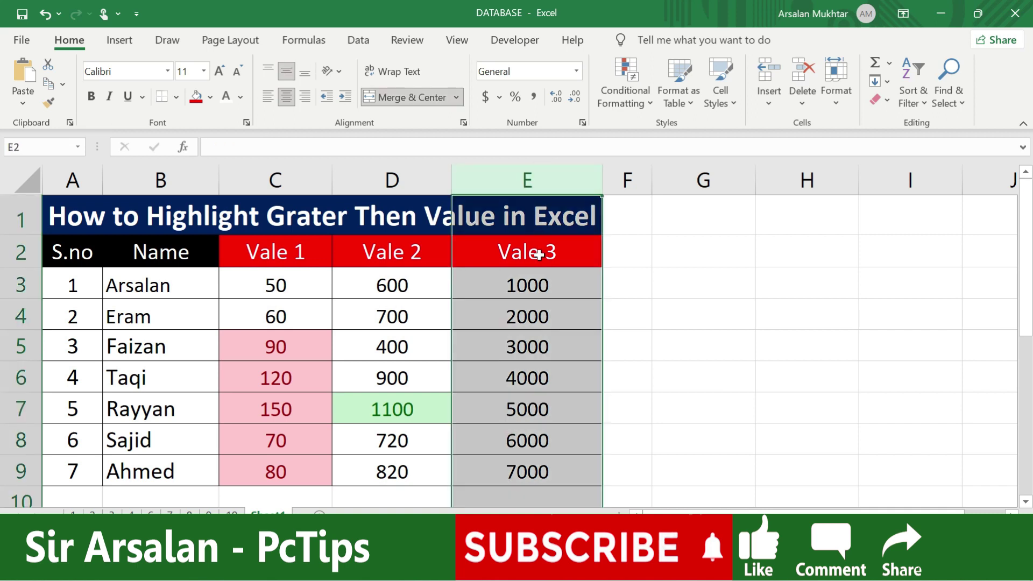
{"action": "left_click", "coordinate": [537, 323]}
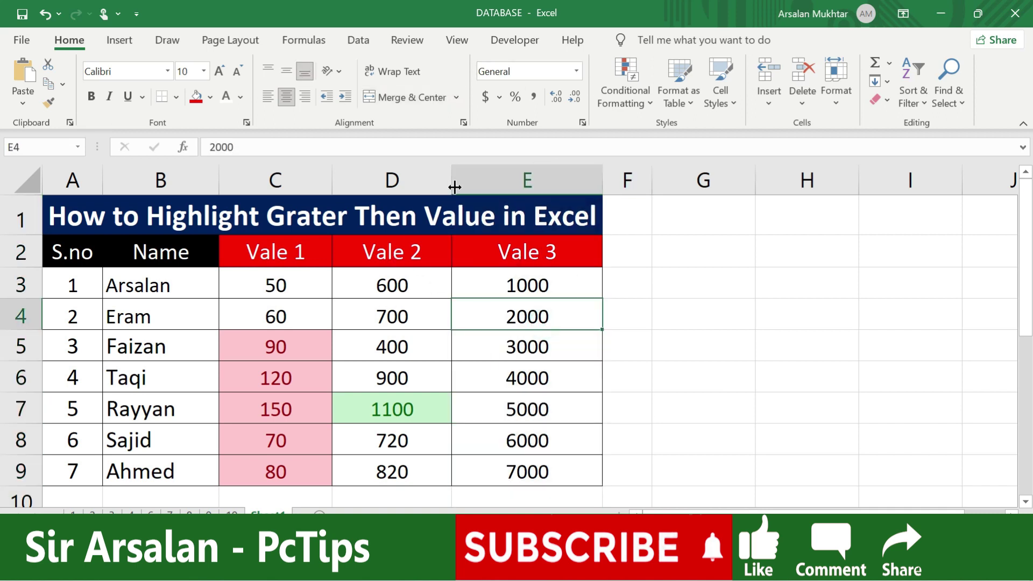
{"action": "left_click", "coordinate": [513, 173]}
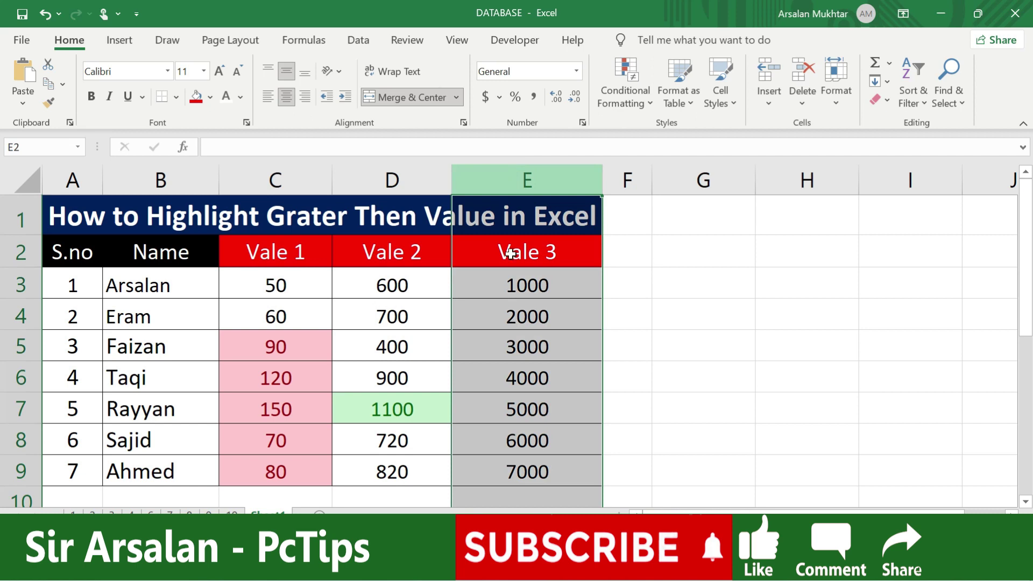
{"action": "left_click", "coordinate": [527, 409]}
{"action": "left_click_drag", "start_coordinate": [531, 274], "coordinate": [535, 471]}
{"action": "left_click", "coordinate": [580, 380]}
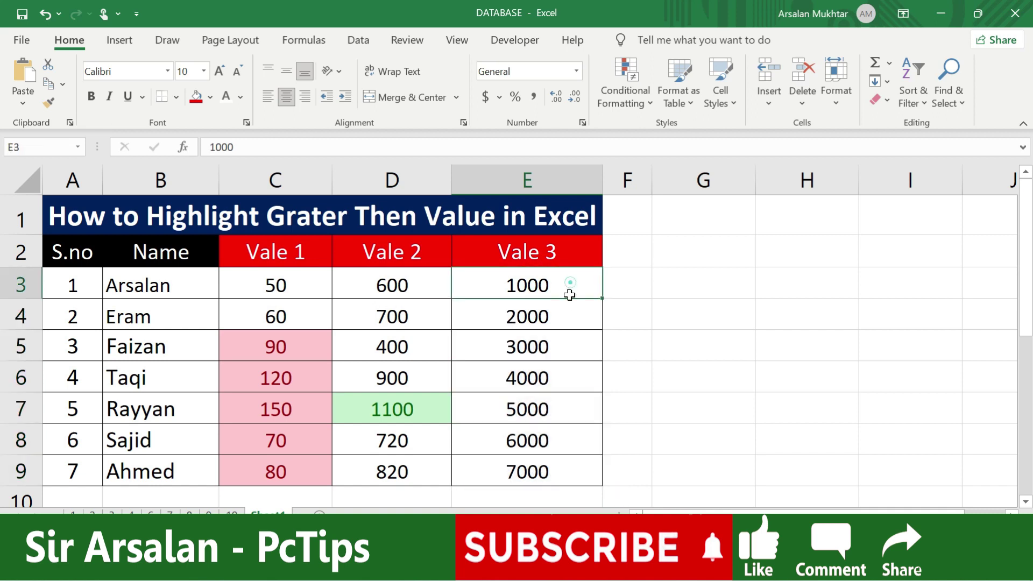
{"action": "left_click_drag", "start_coordinate": [567, 288], "coordinate": [559, 471]}
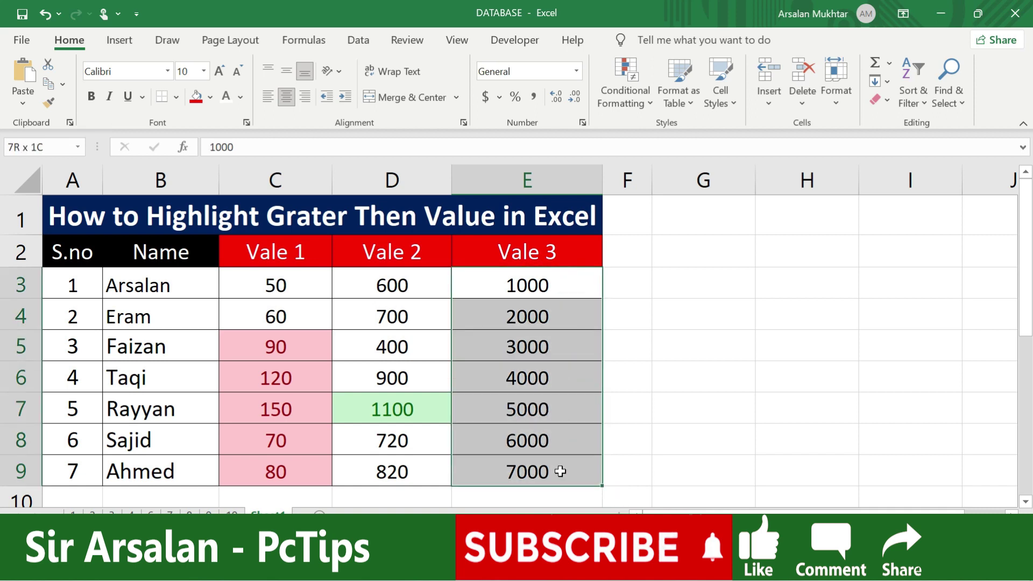
{"action": "left_click", "coordinate": [617, 67]}
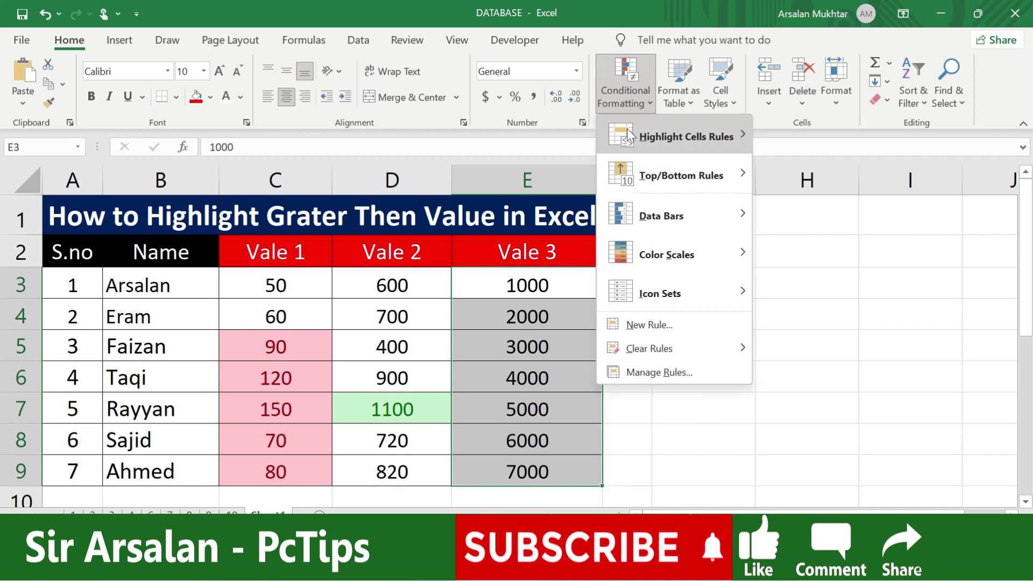
Step: Start a Greater Than rule for Vale 3 with a threshold of 3000 and open its format list
{"action": "mouse_move", "coordinate": [682, 136]}
{"action": "left_click", "coordinate": [866, 147]}
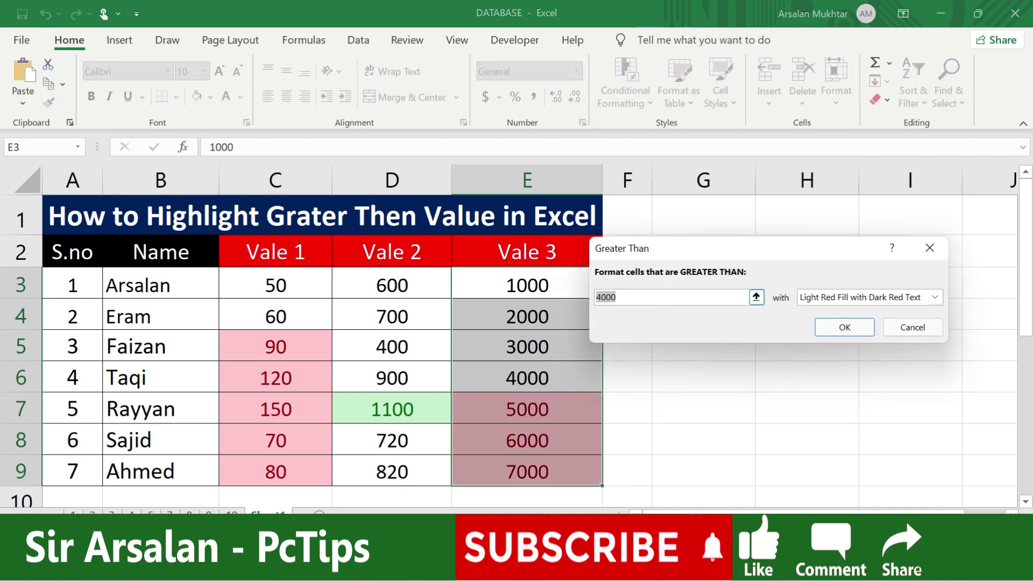
{"action": "key", "text": "BackSpace"}
{"action": "type", "text": "3000"}
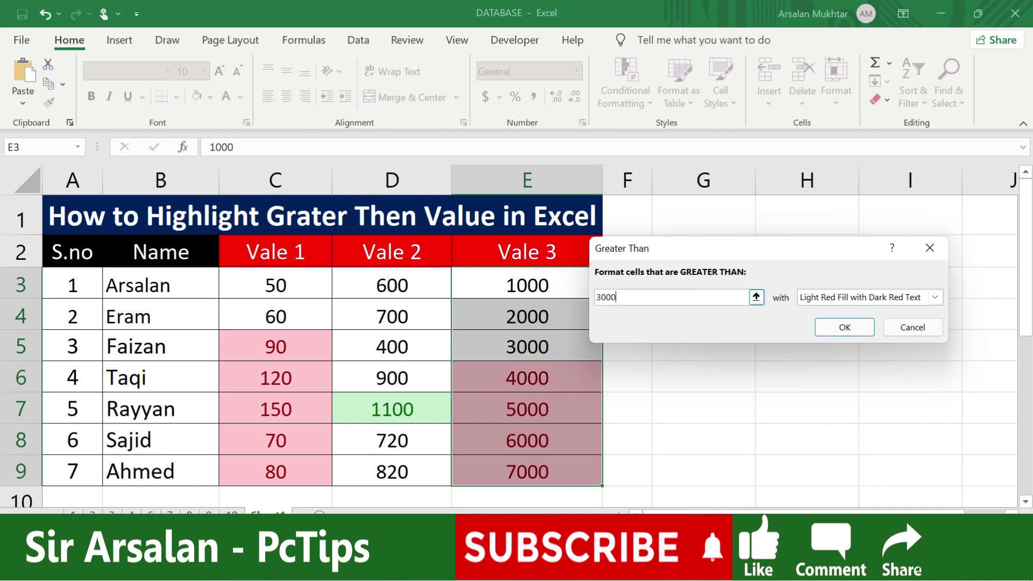
{"action": "left_click", "coordinate": [935, 298]}
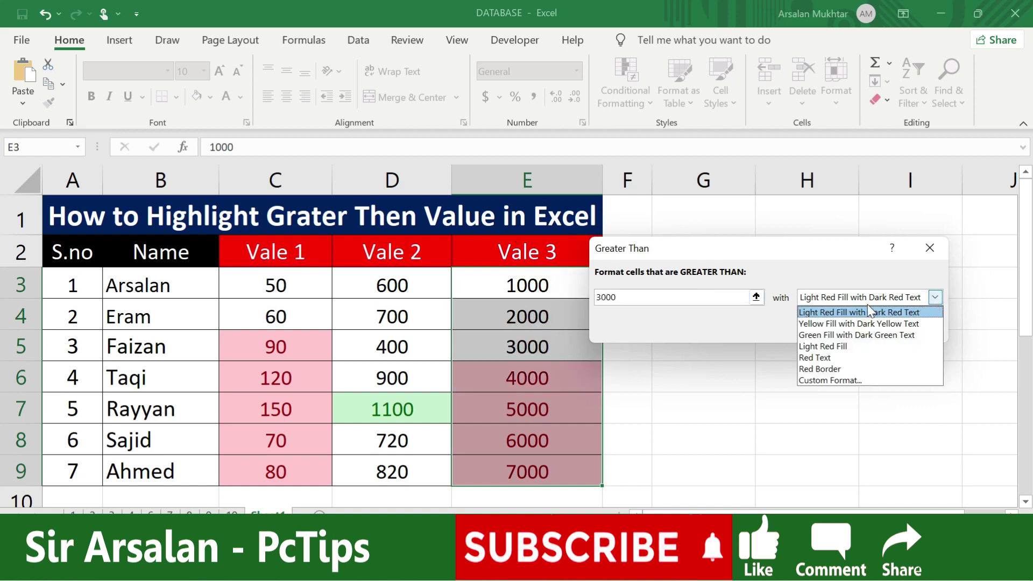
Step: Give the Greater Than 3000 rule a custom light blue fill and apply it
{"action": "left_click", "coordinate": [832, 380]}
{"action": "left_click", "coordinate": [734, 81]}
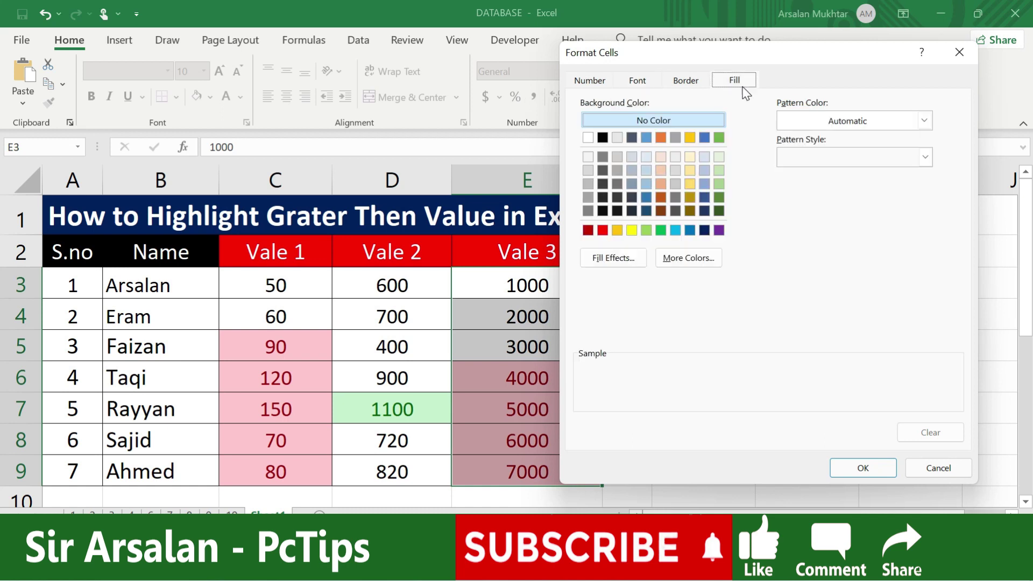
{"action": "left_click", "coordinate": [676, 231]}
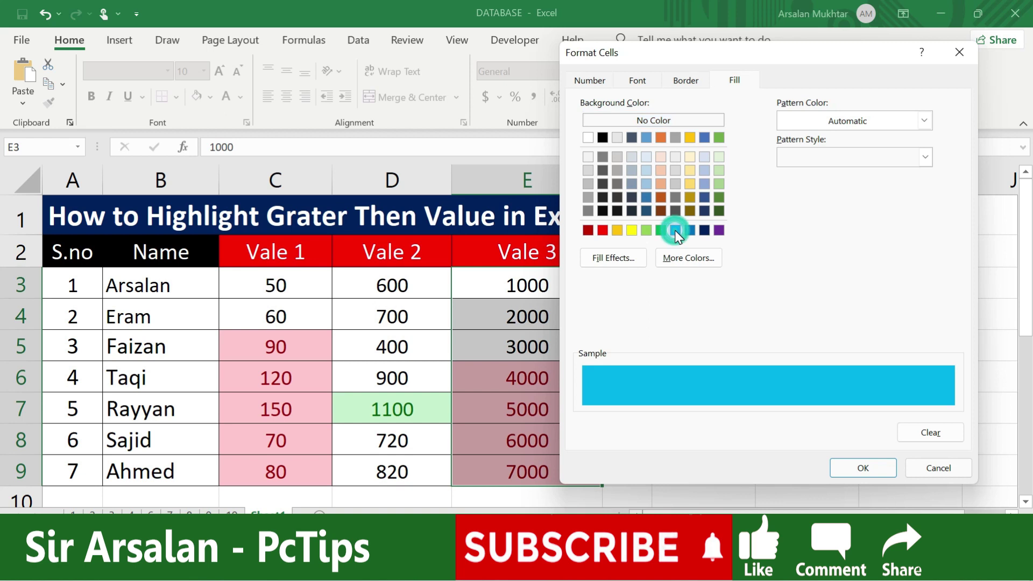
{"action": "left_click", "coordinate": [865, 469]}
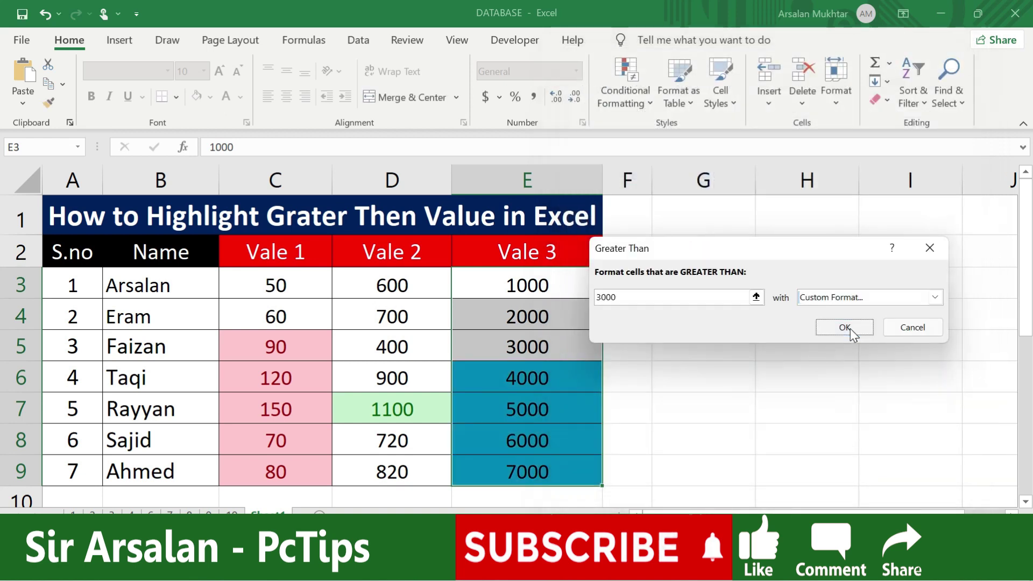
{"action": "left_click", "coordinate": [850, 328]}
Step: Change E8 from 6000 to 2000 so it drops out of the blue highlight
{"action": "left_click", "coordinate": [679, 370]}
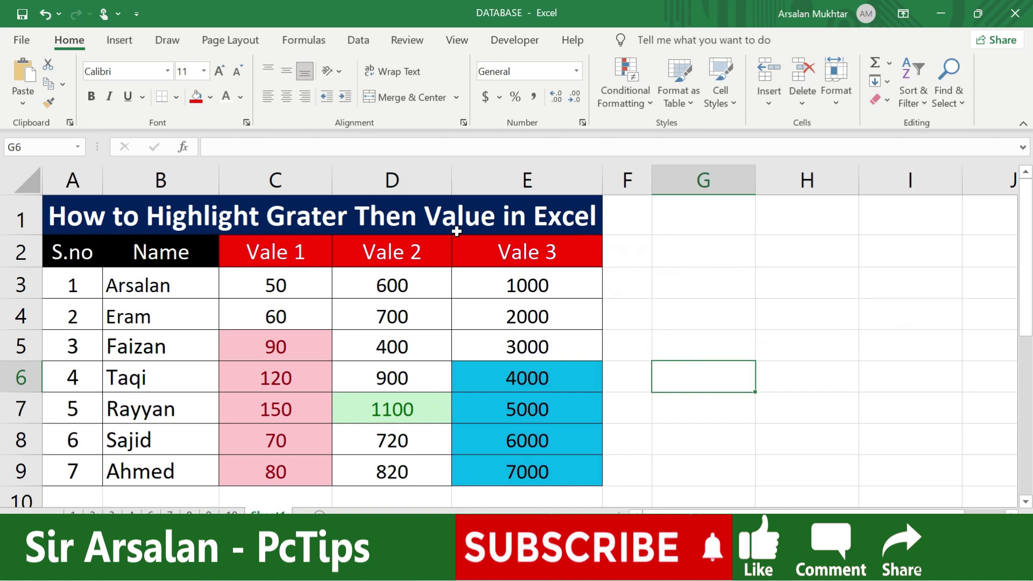
{"action": "left_click_drag", "start_coordinate": [560, 378], "coordinate": [558, 462]}
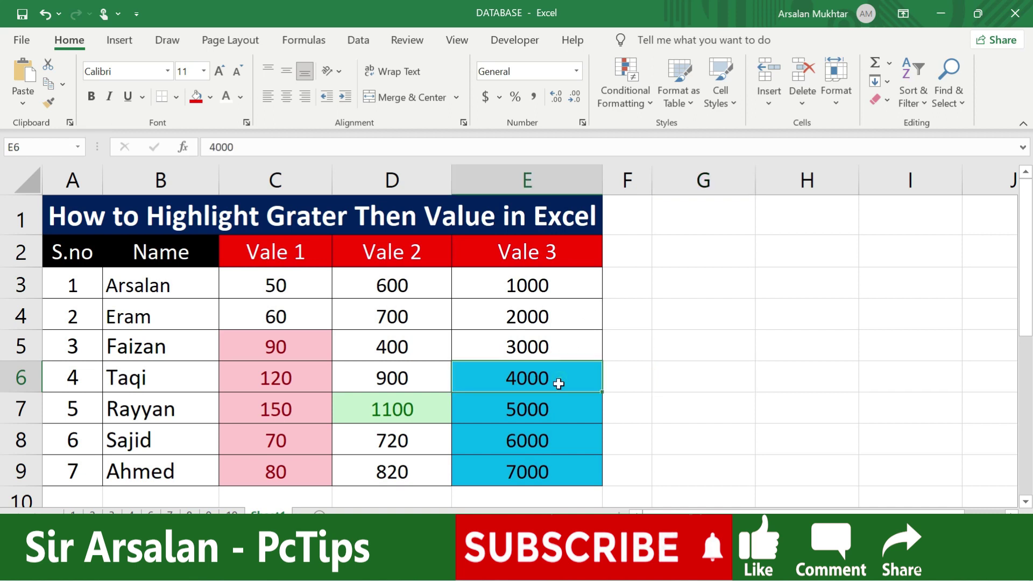
{"action": "left_click", "coordinate": [556, 437]}
{"action": "type", "text": "2000"}
{"action": "key", "text": "Tab"}
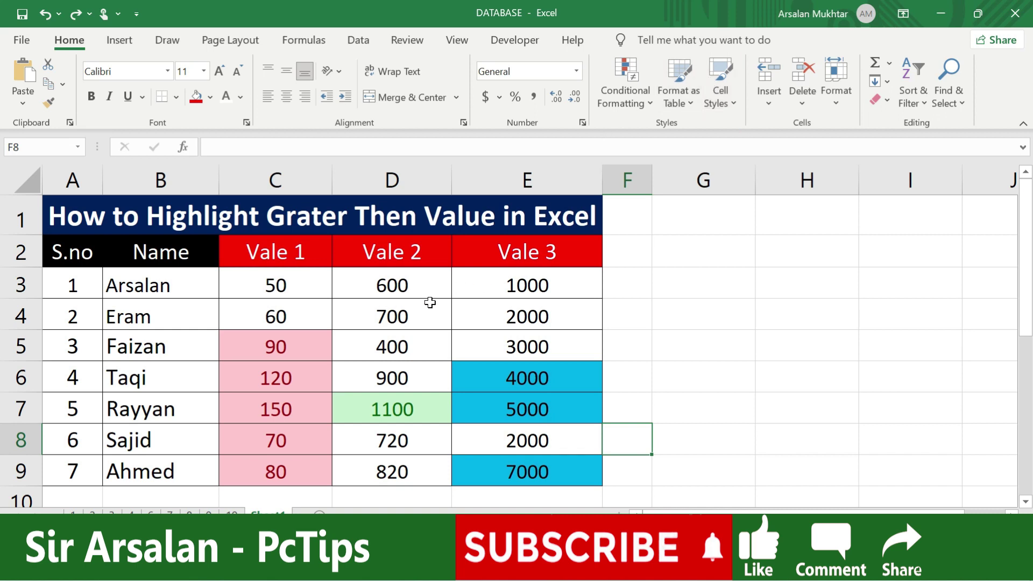
{"action": "left_click", "coordinate": [390, 404]}
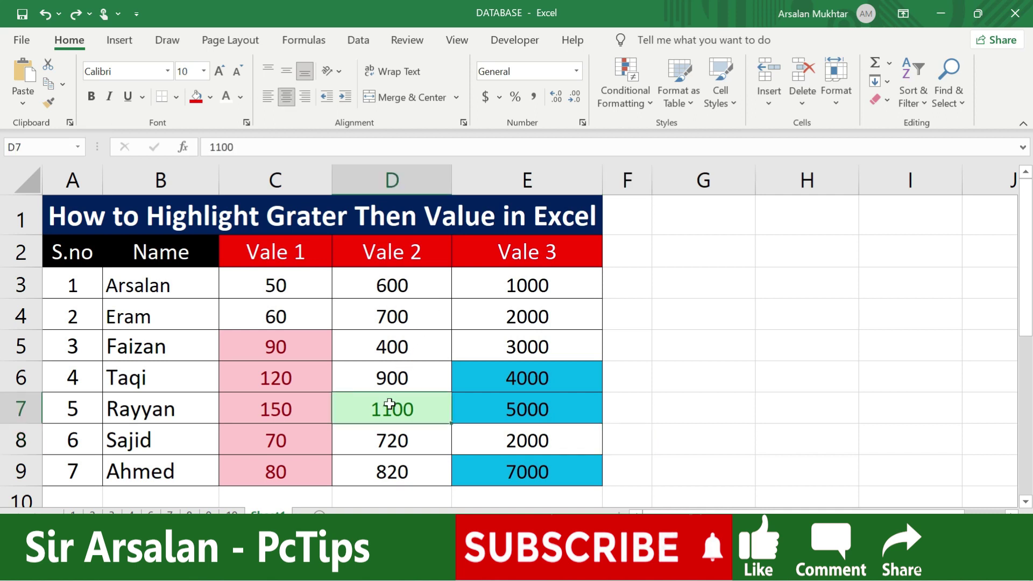